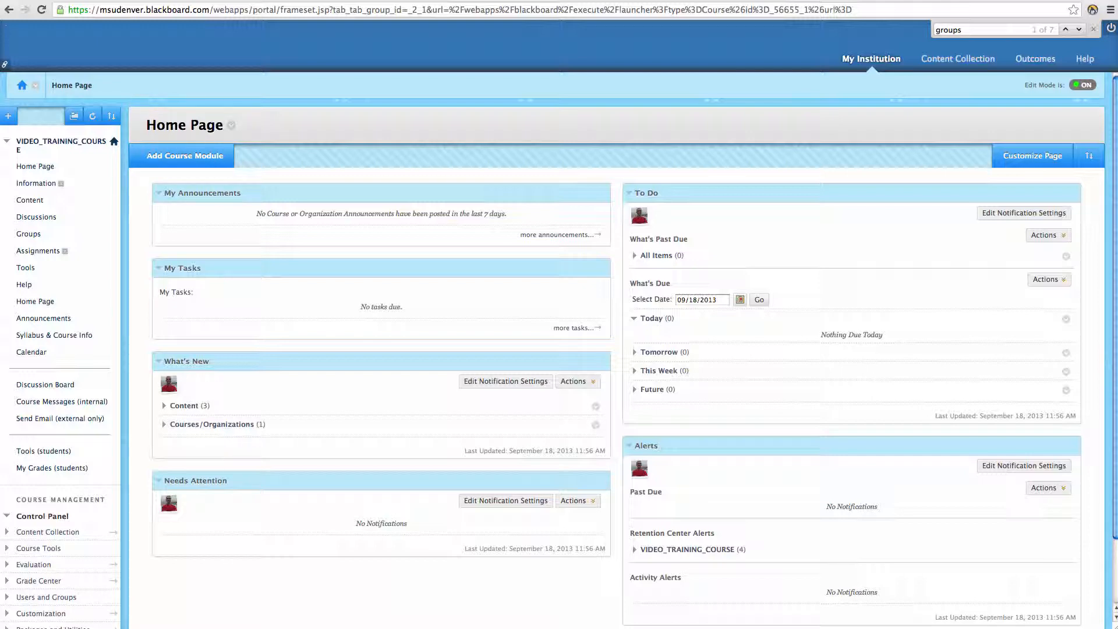
# Step: Open the course's Content area from the course menu
pyautogui.click(67, 227)
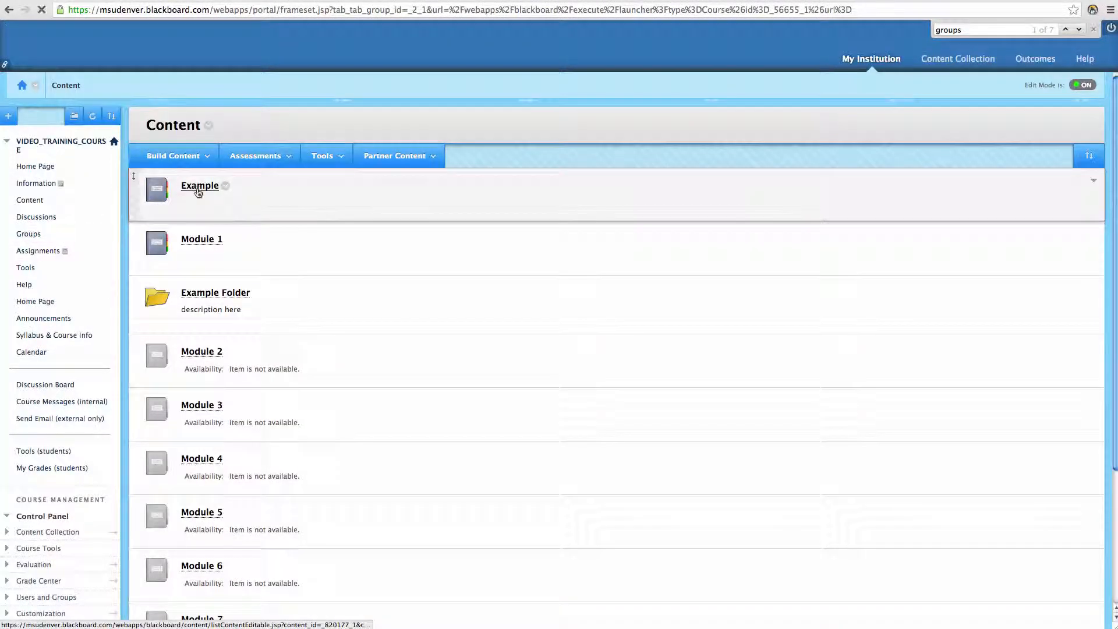
# Step: Open the Example folder on the Content page
pyautogui.click(197, 190)
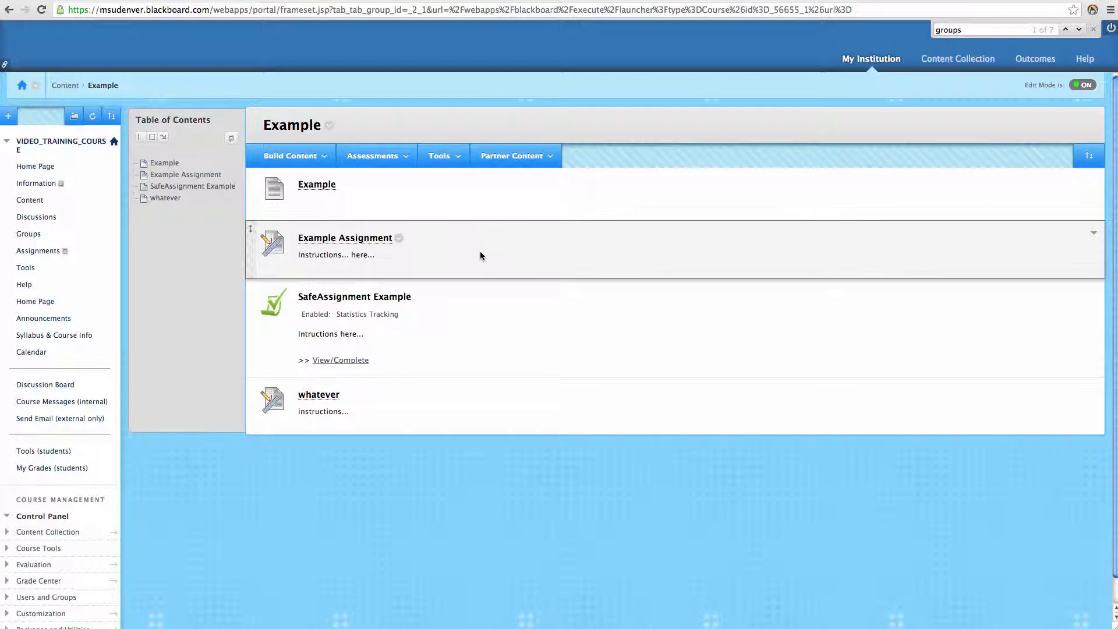
pyautogui.click(399, 239)
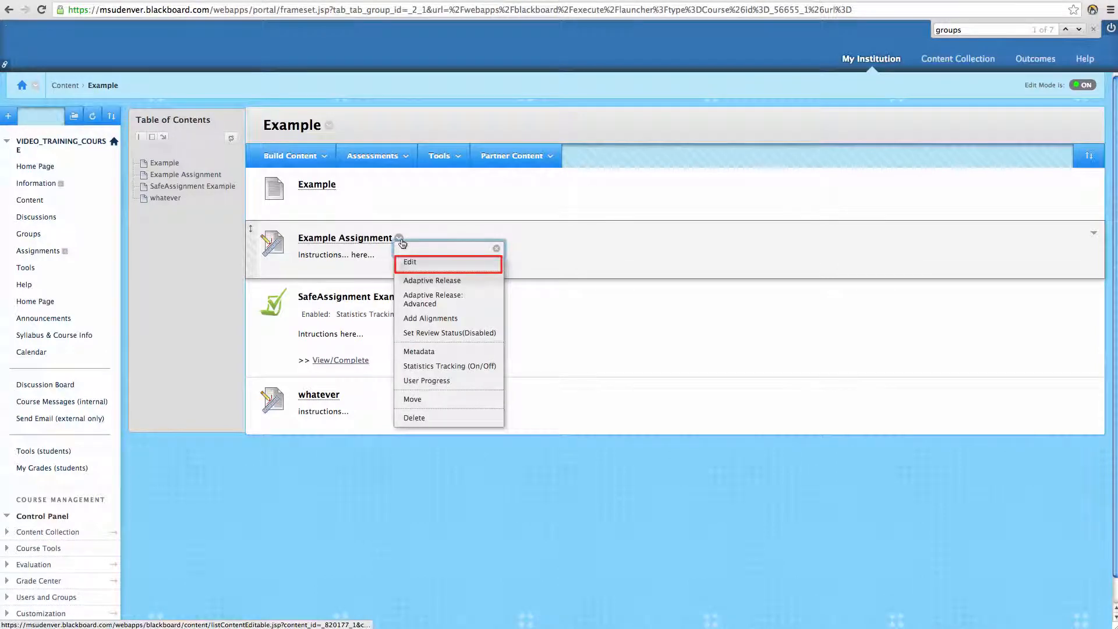
pyautogui.click(431, 265)
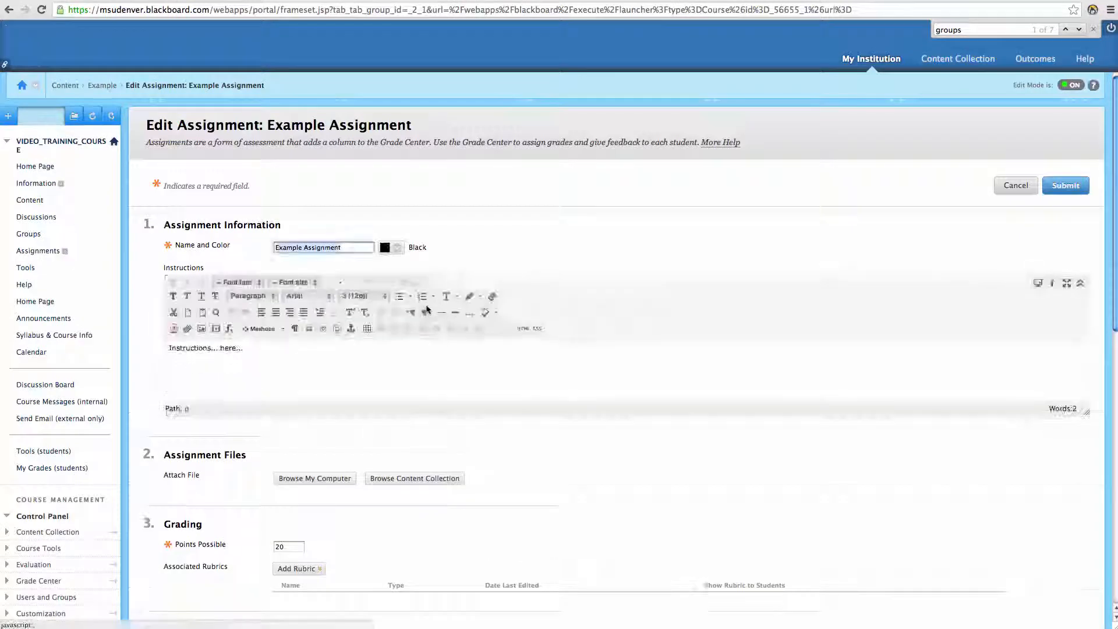
pyautogui.scroll(-8, 427, 309)
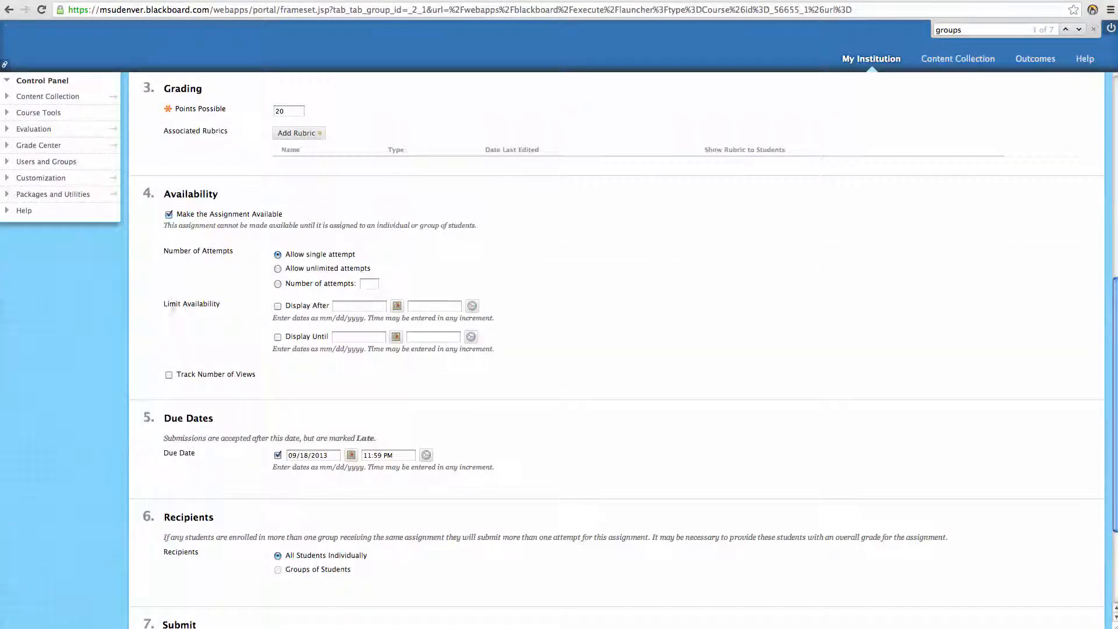
pyautogui.moveTo(163, 304); pyautogui.dragTo(248, 306)
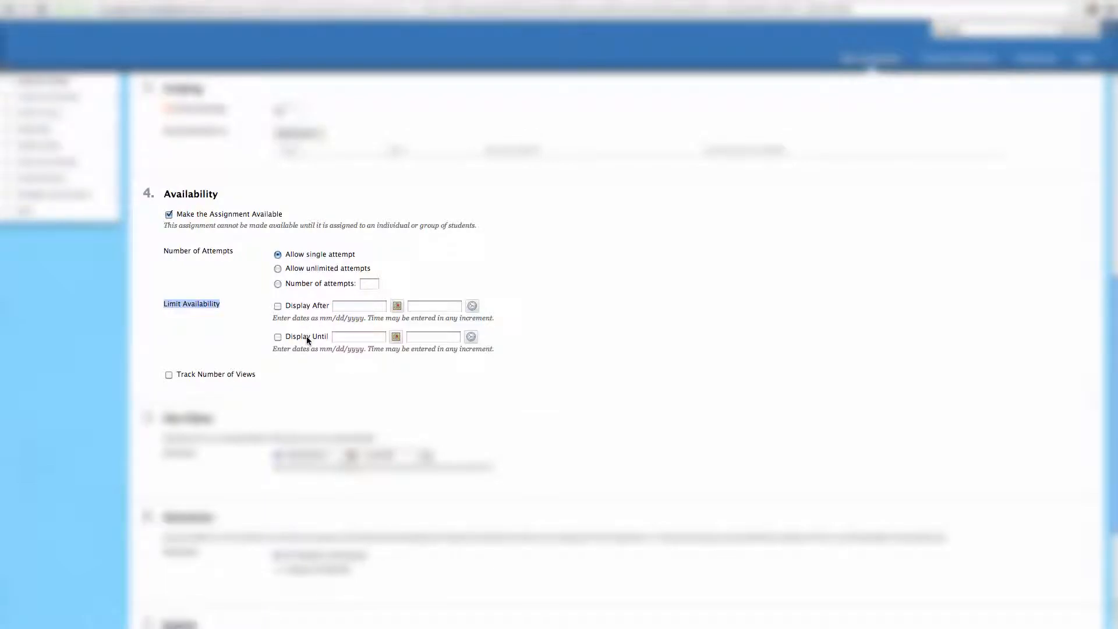
pyautogui.scroll(-3, 308, 340)
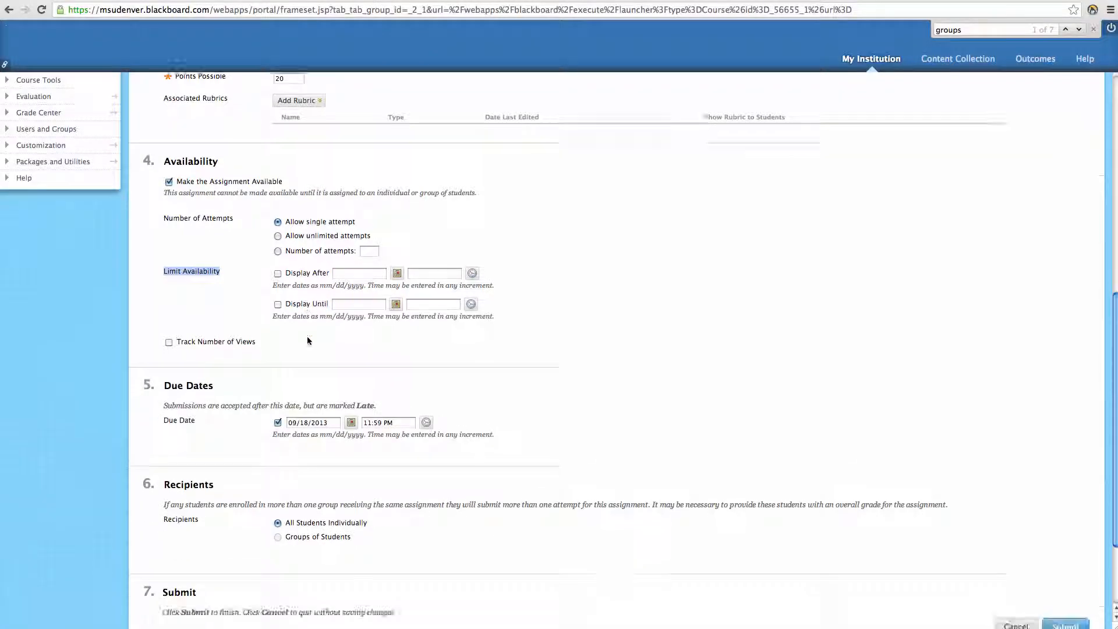
pyautogui.click(1010, 508)
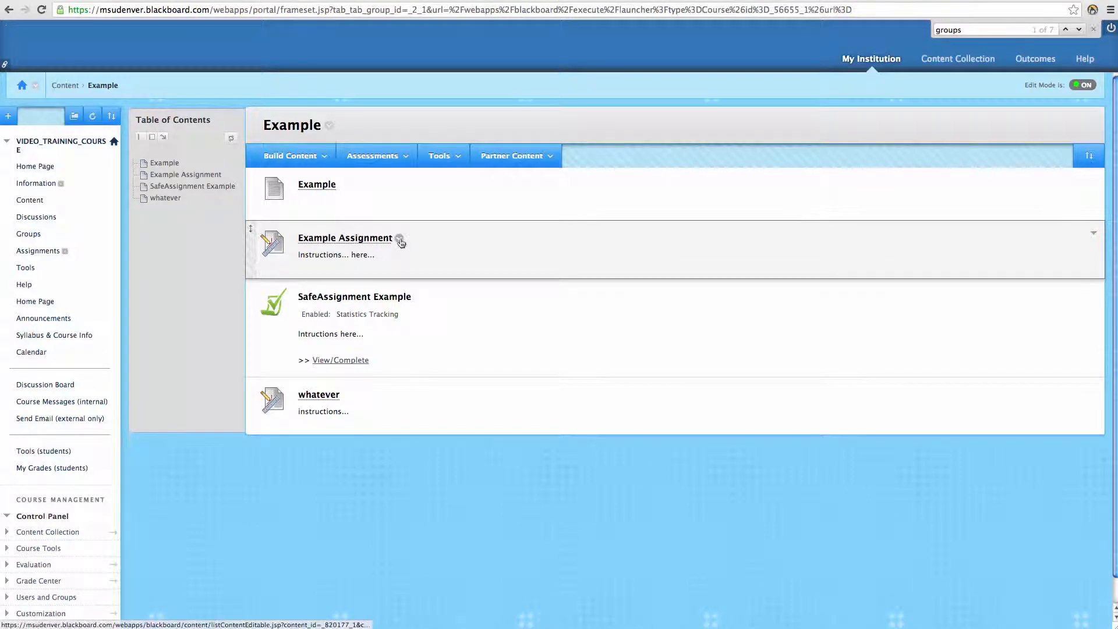
# Step: Open Adaptive Release for Example Assignment and review its Date and Membership criteria
pyautogui.click(400, 239)
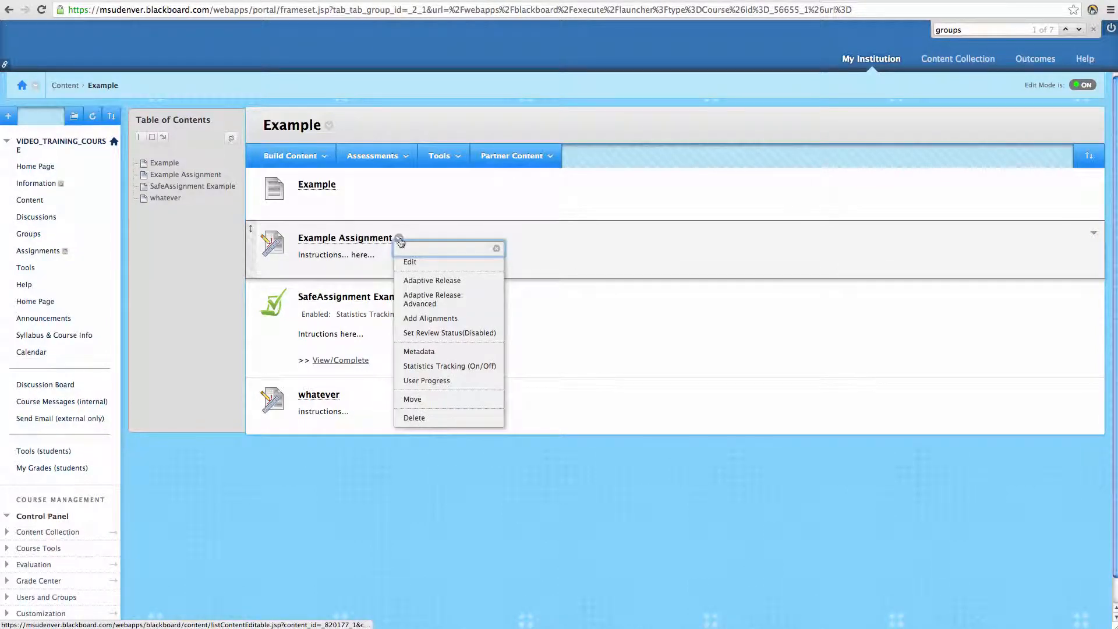
pyautogui.click(481, 288)
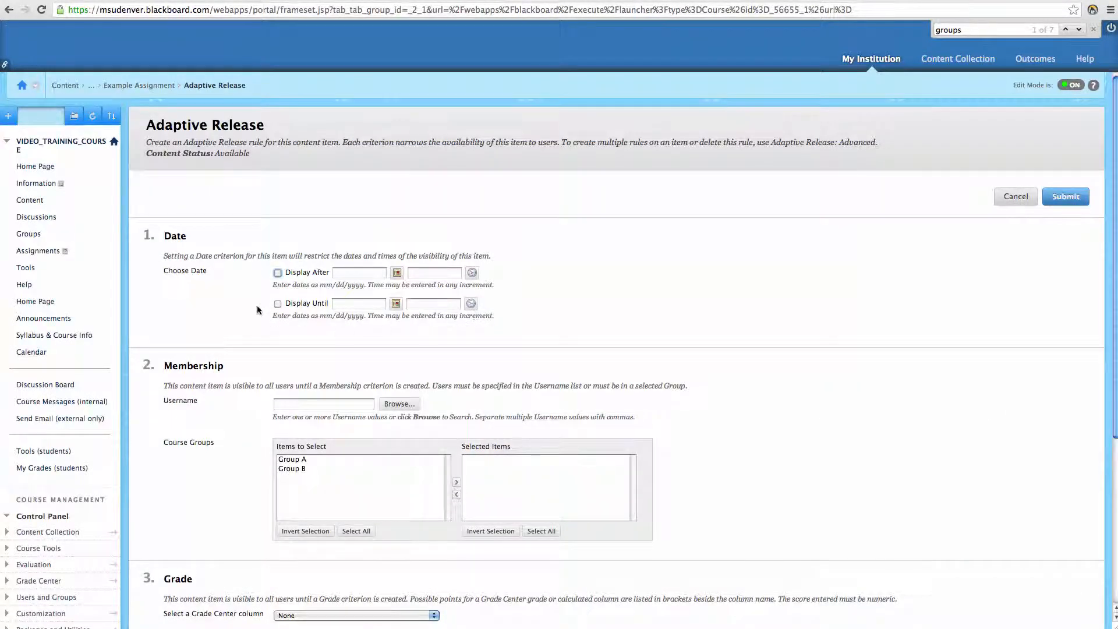
pyautogui.scroll(-1, 230, 306)
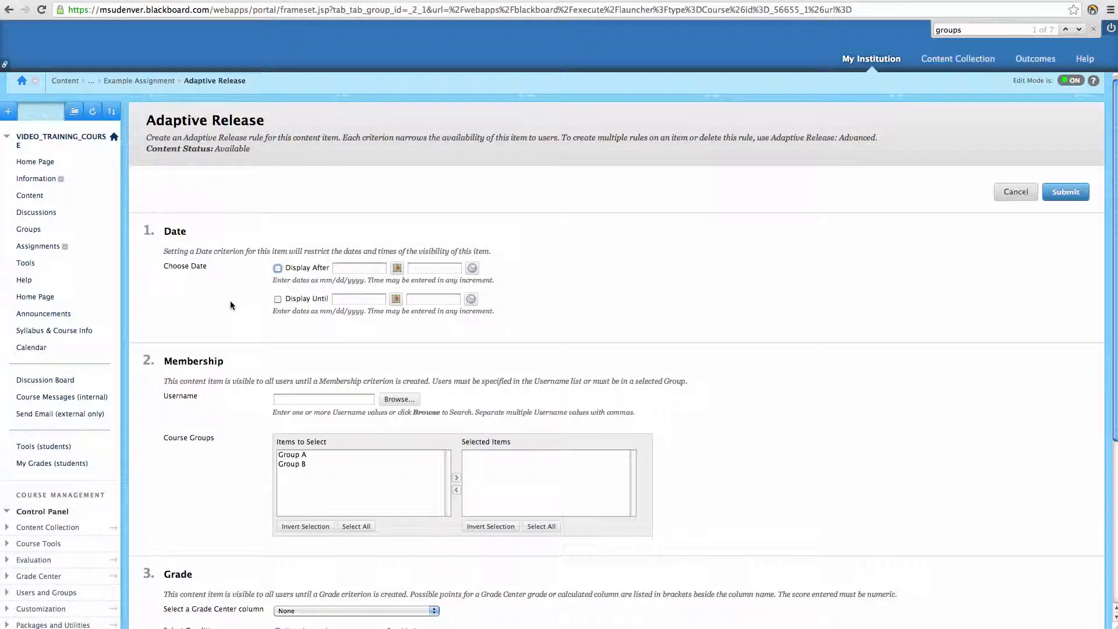
pyautogui.tripleClick(212, 266)
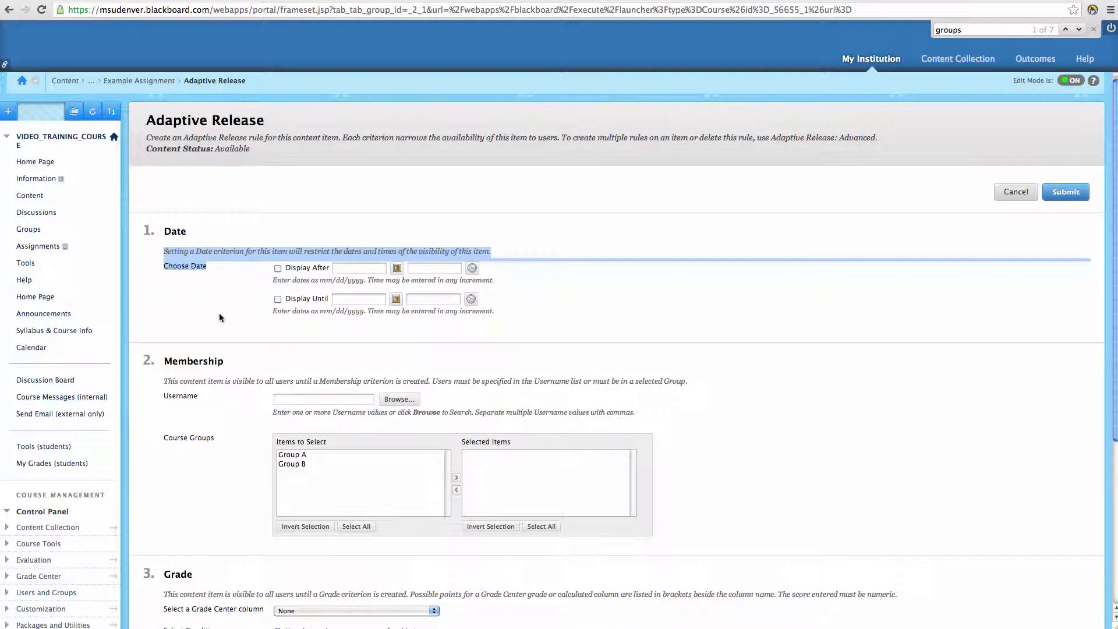
pyautogui.scroll(-1, 219, 317)
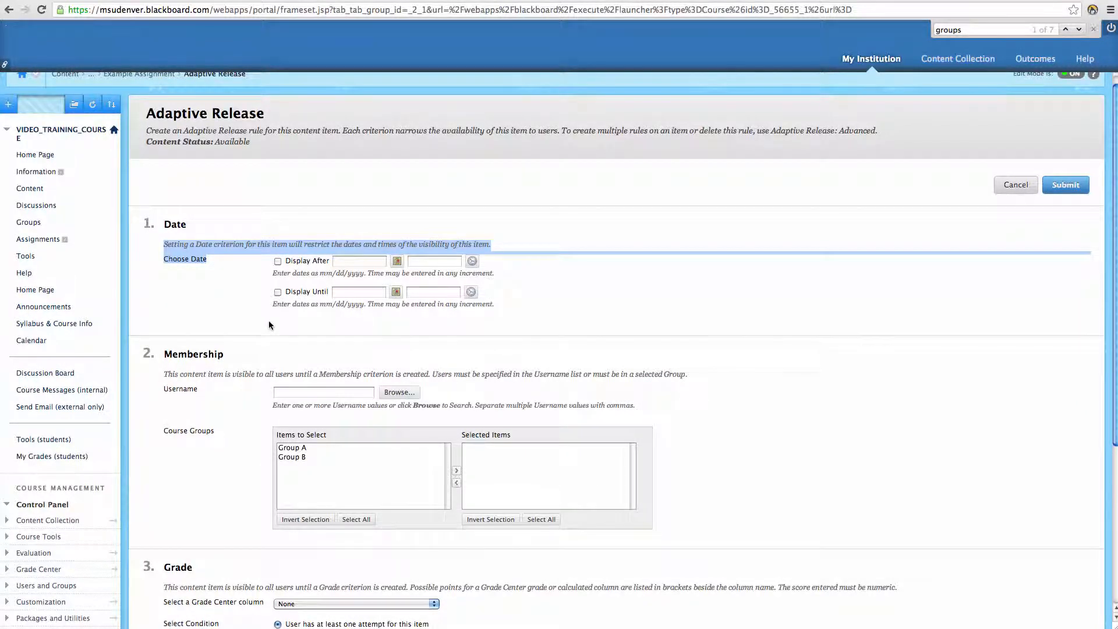
pyautogui.scroll(-2, 254, 324)
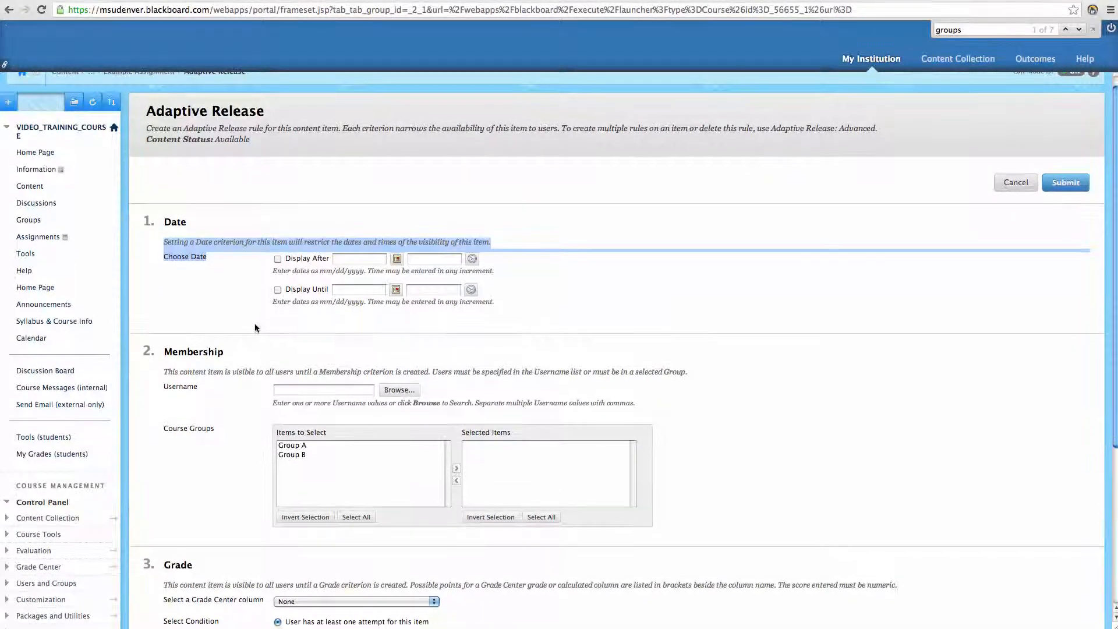
pyautogui.scroll(-5, 239, 330)
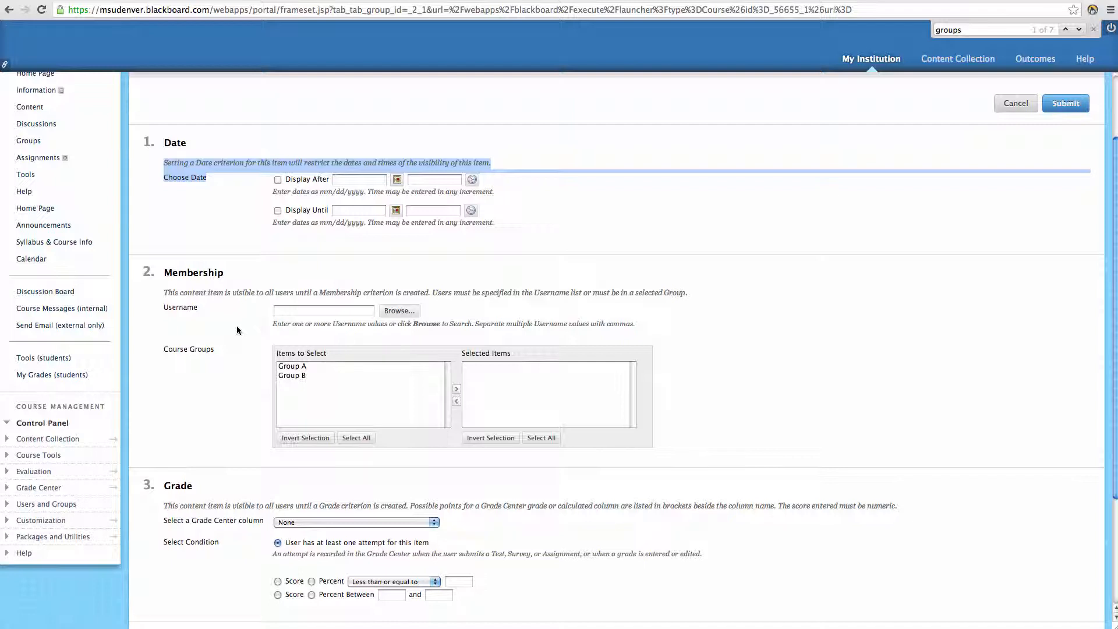
pyautogui.click(291, 310)
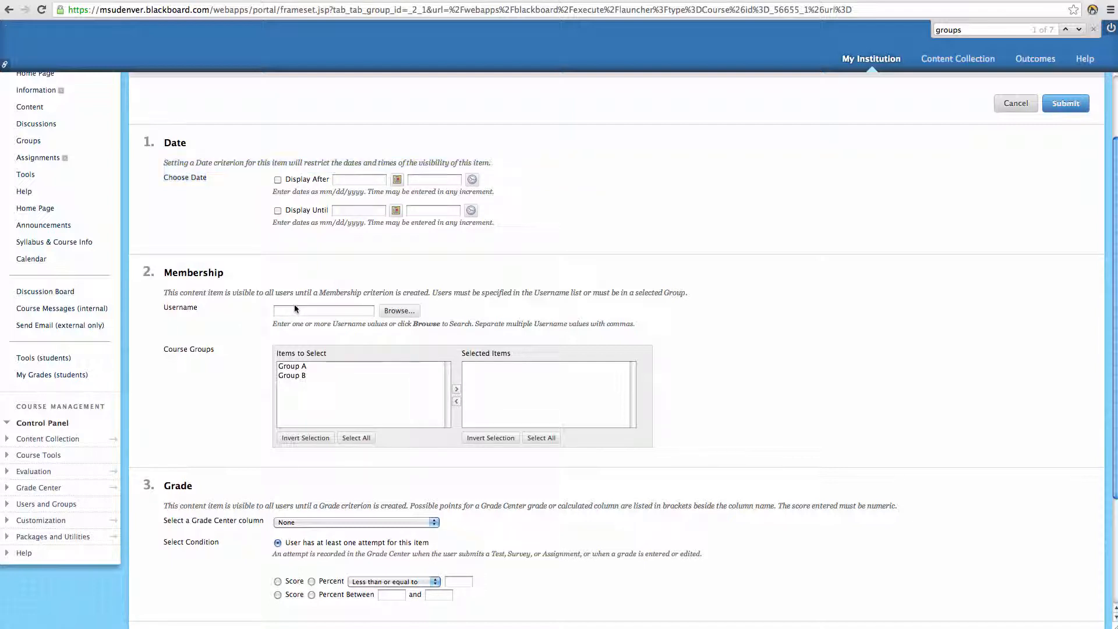
pyautogui.click(399, 313)
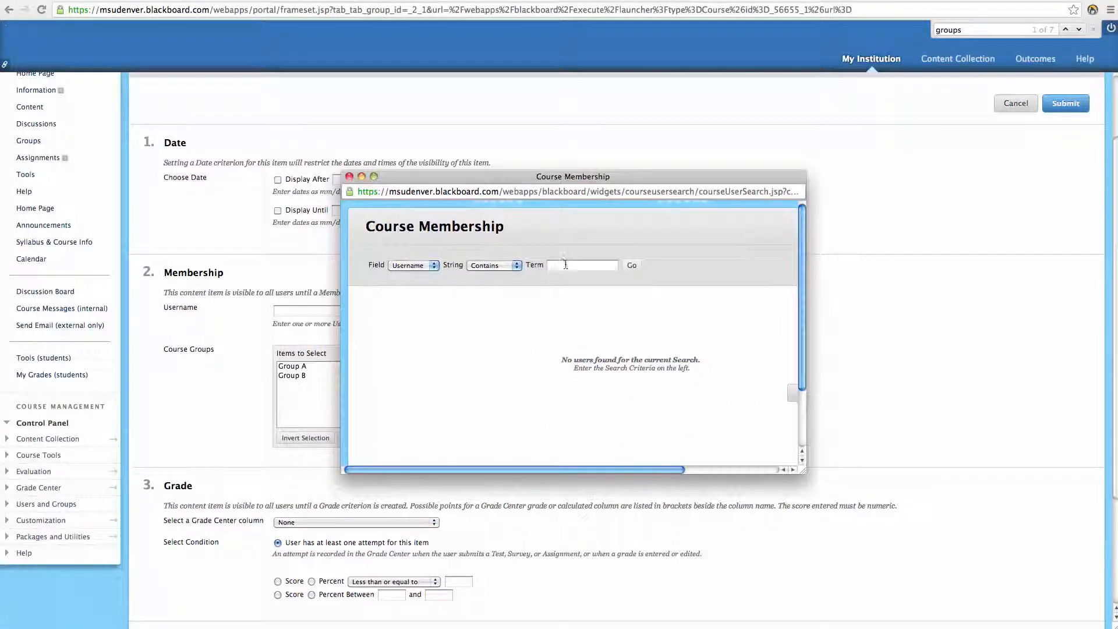
pyautogui.click(421, 266)
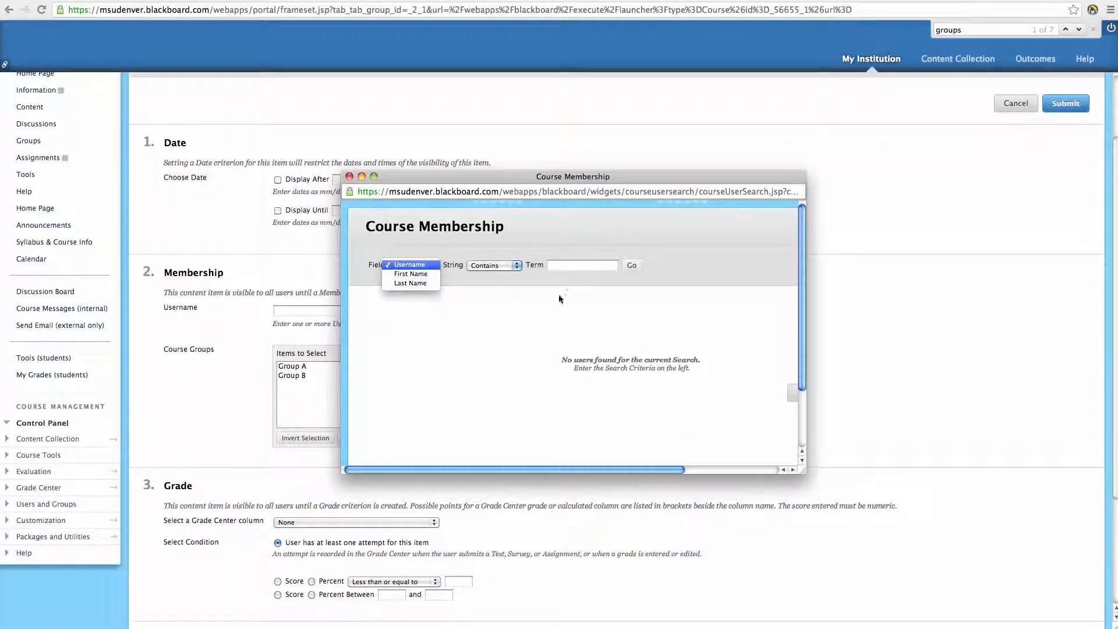
pyautogui.click(632, 468)
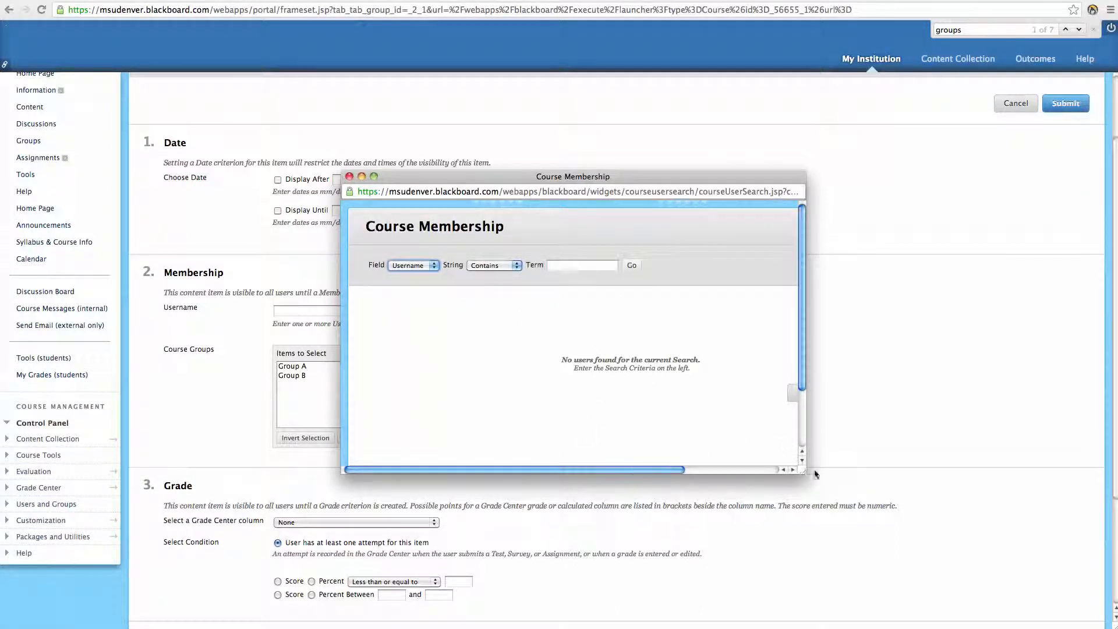
pyautogui.moveTo(816, 475); pyautogui.dragTo(954, 508)
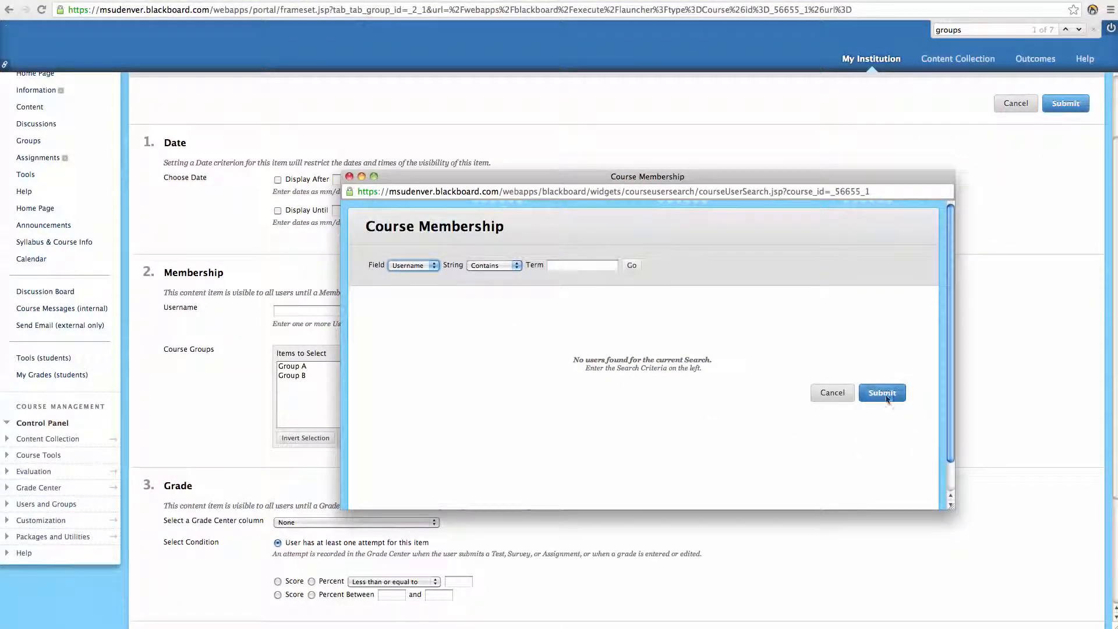
pyautogui.click(350, 177)
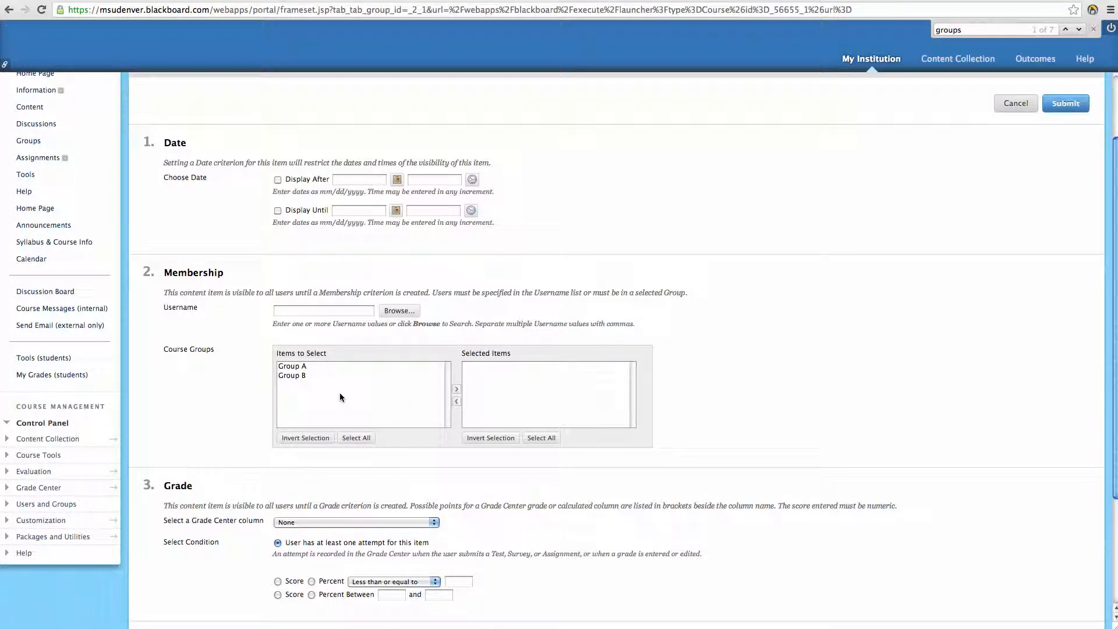
pyautogui.click(303, 390)
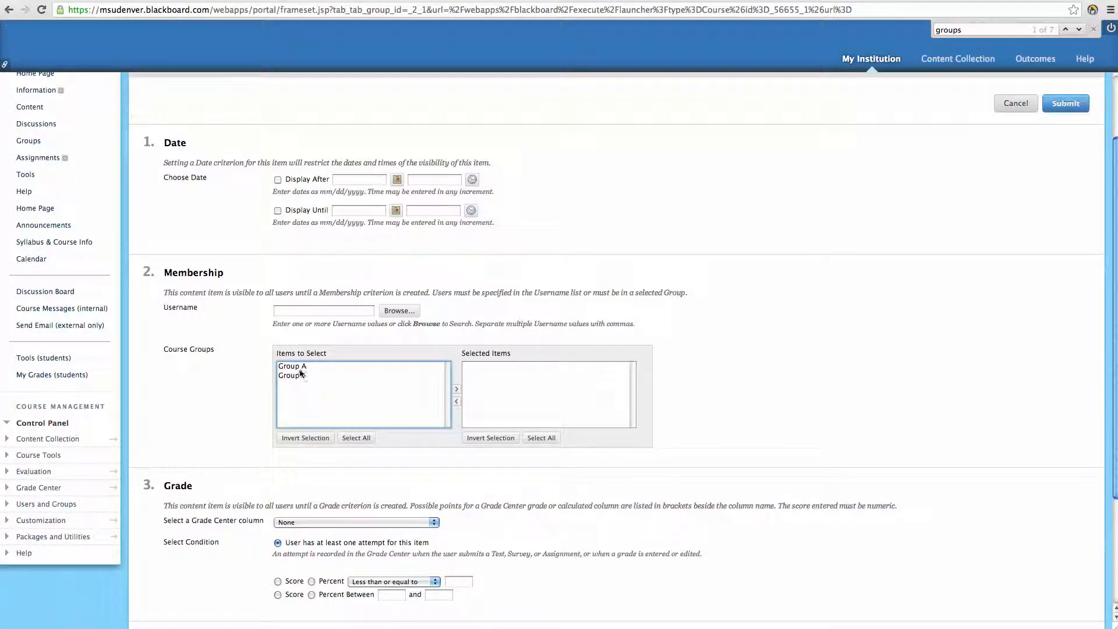
pyautogui.click(300, 367)
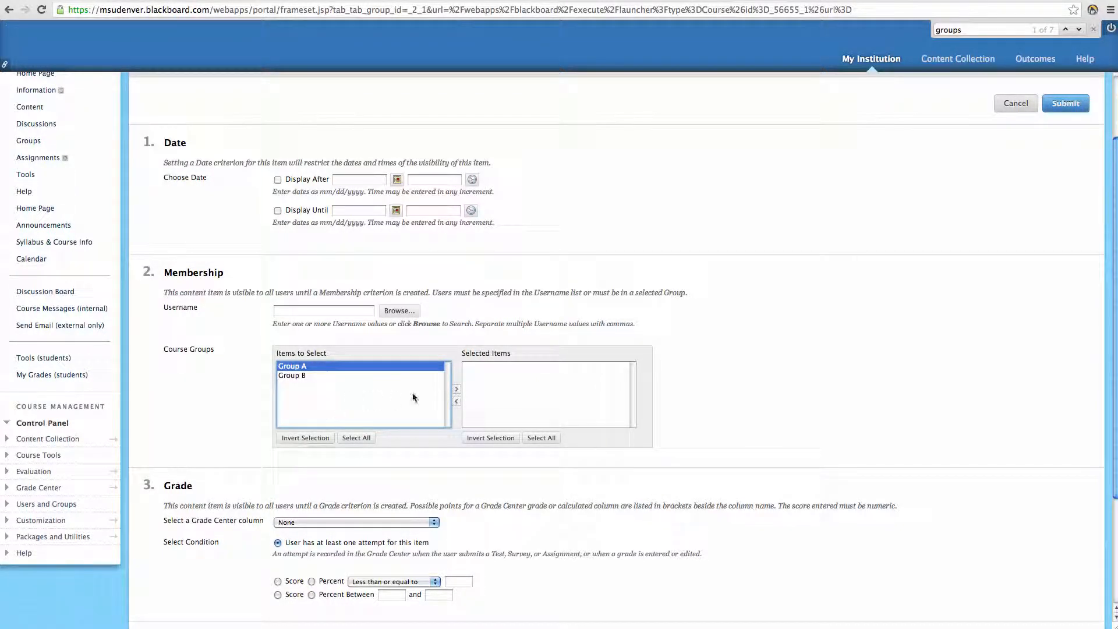
pyautogui.click(457, 390)
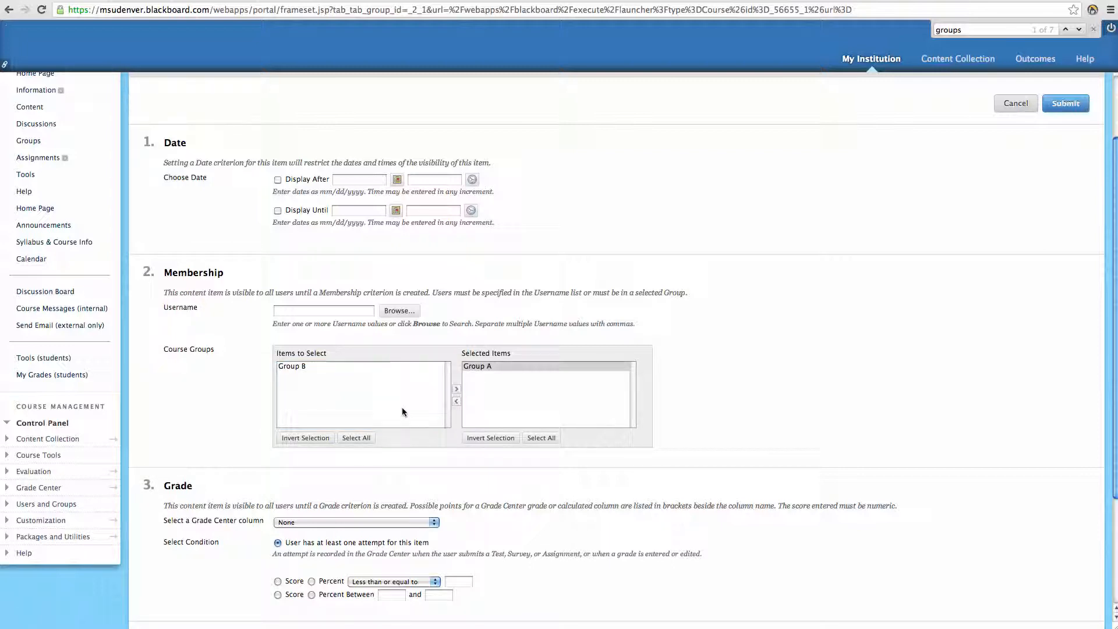
pyautogui.click(456, 401)
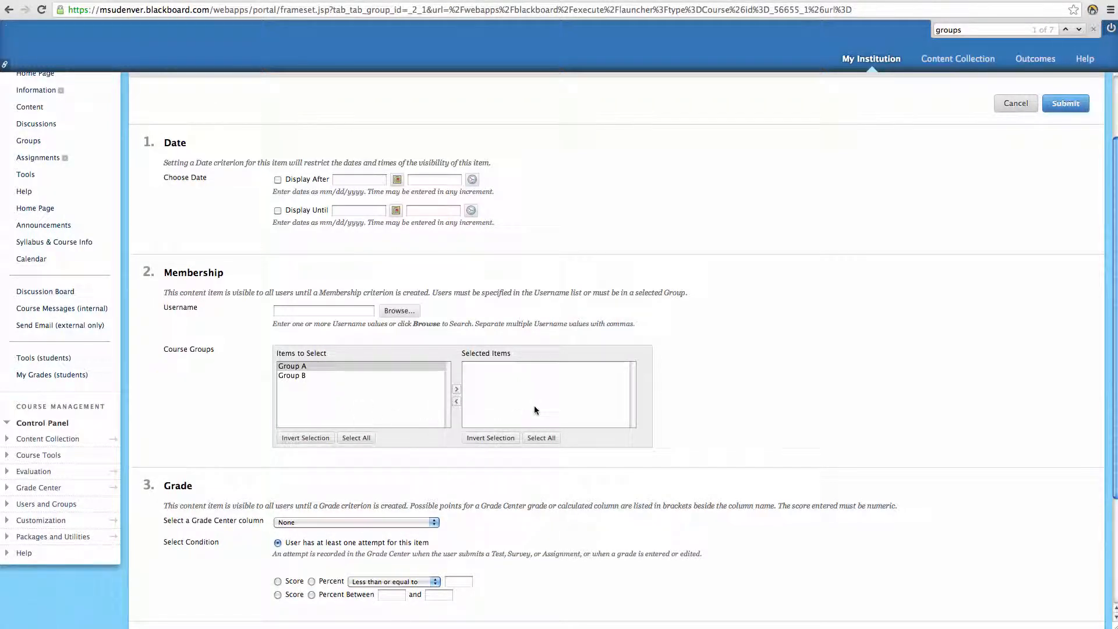
pyautogui.scroll(-1, 251, 501)
pyautogui.scroll(-2, 250, 501)
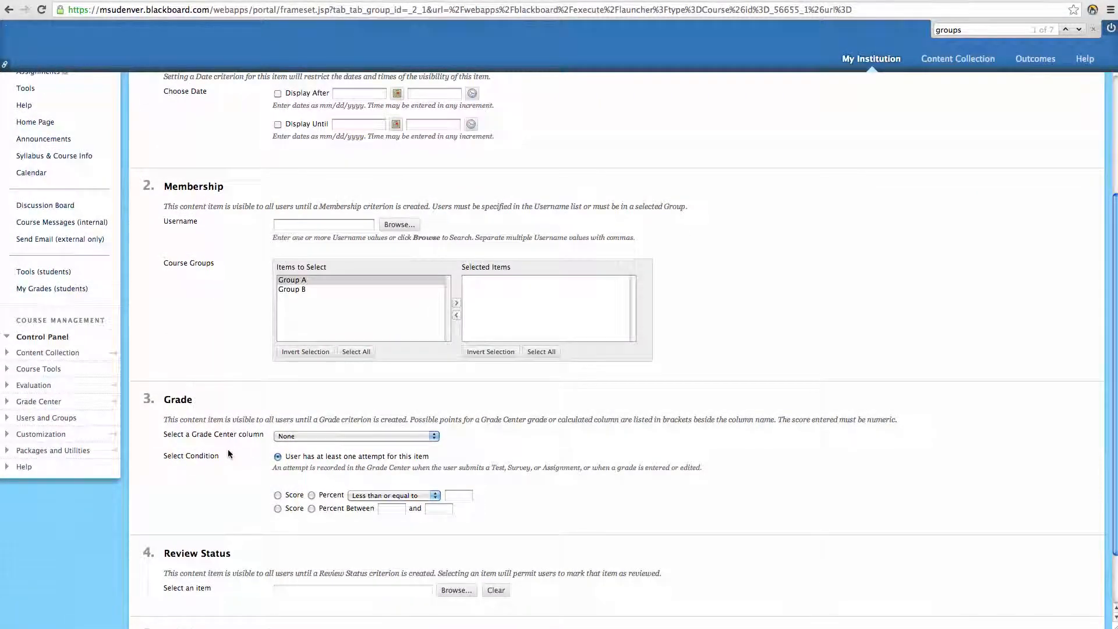
# Step: Base the Grade criterion on the SafeAssignment Example column, using a Score condition
pyautogui.scroll(-1, 228, 449)
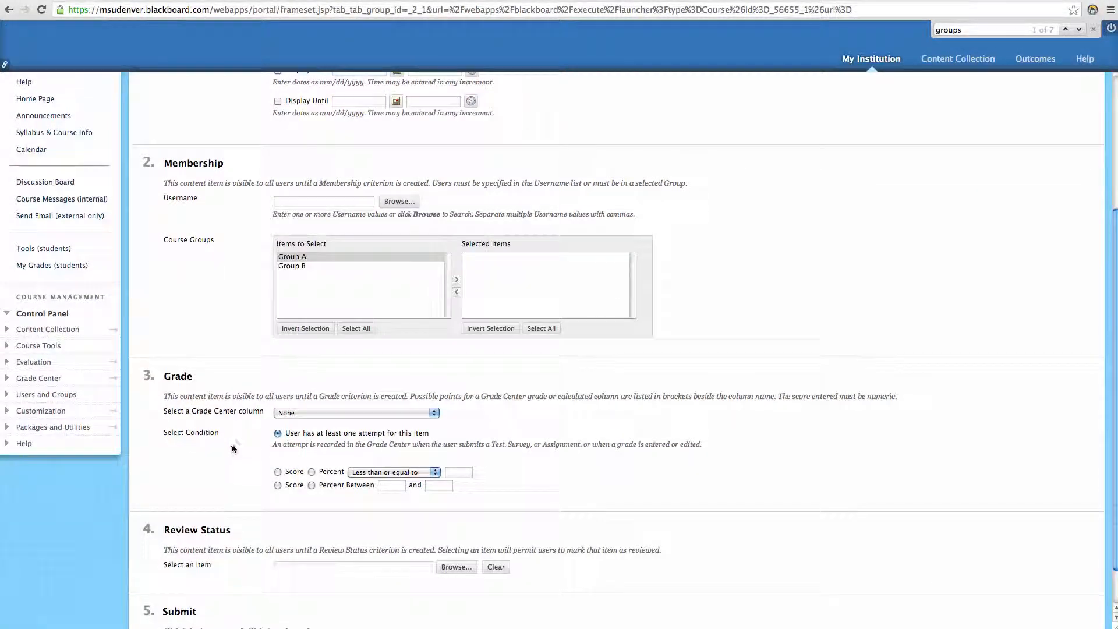
pyautogui.click(431, 414)
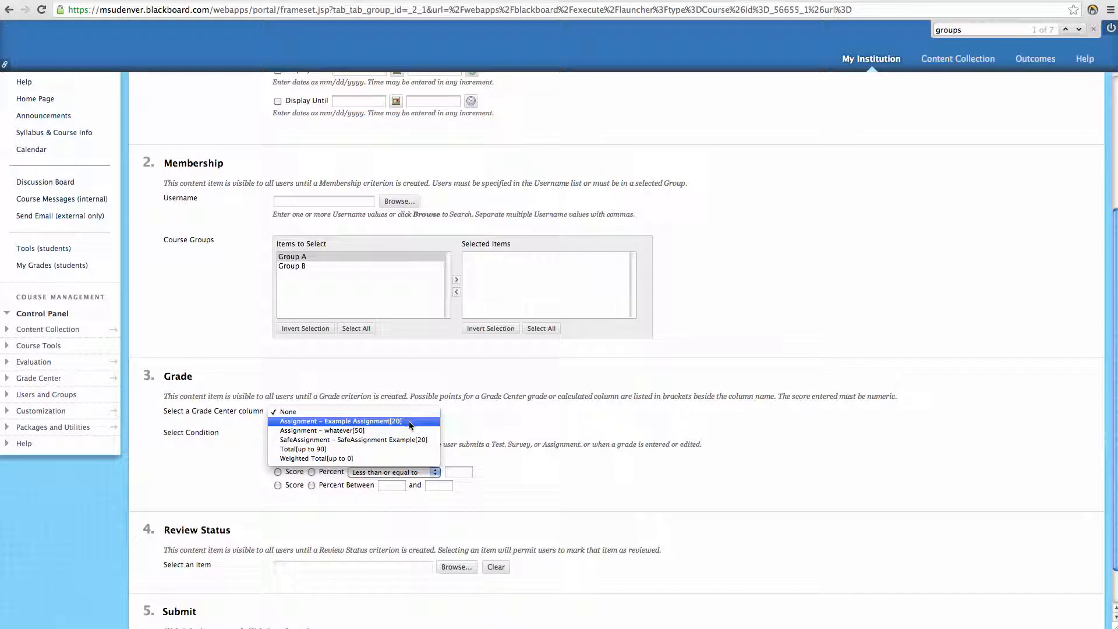
pyautogui.click(402, 440)
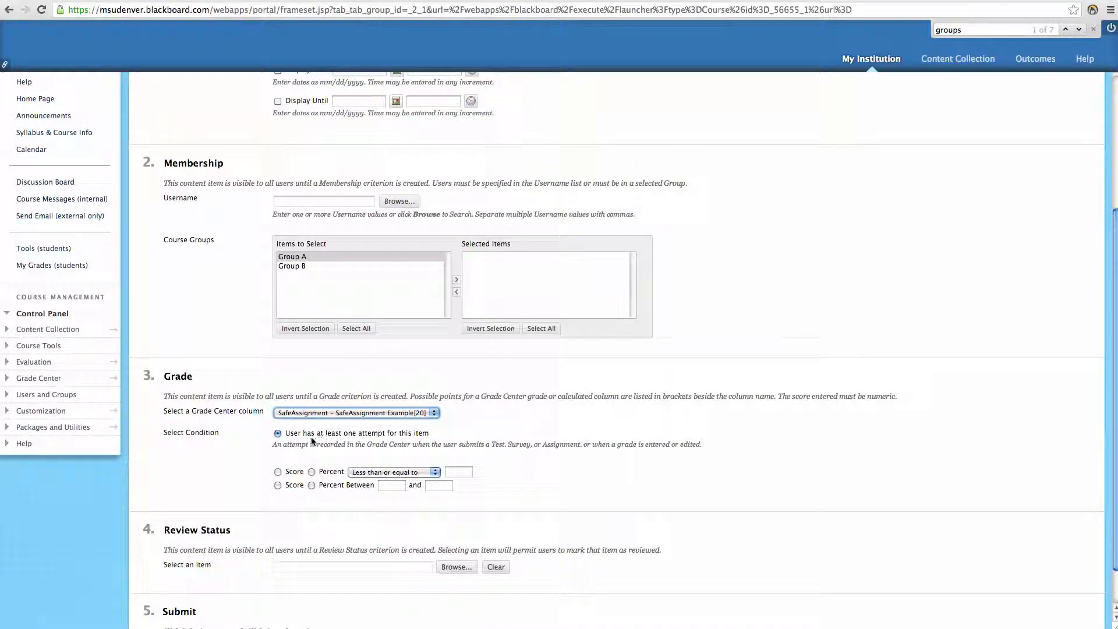
pyautogui.click(277, 471)
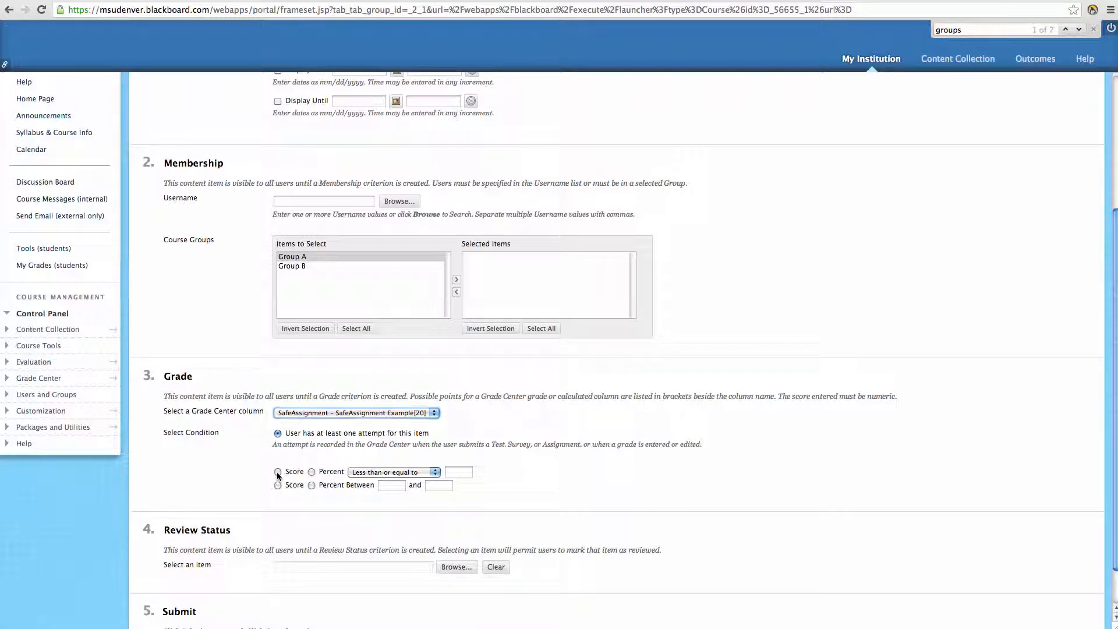
# Step: Require a score greater than or equal to 15
pyautogui.click(434, 472)
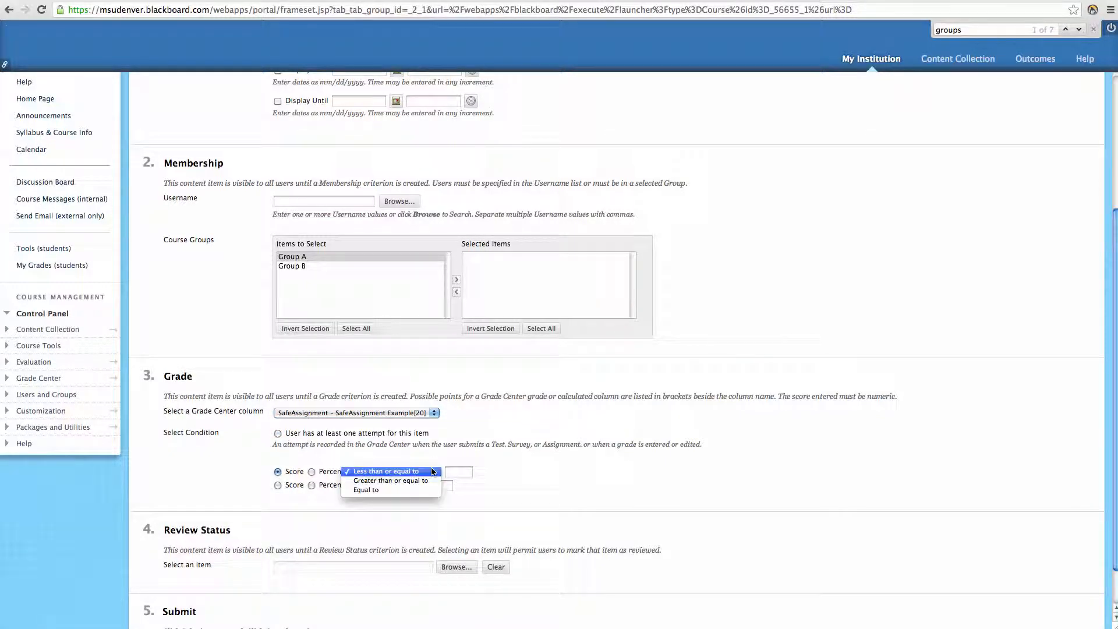
pyautogui.click(412, 480)
pyautogui.click(461, 472)
pyautogui.write('20')
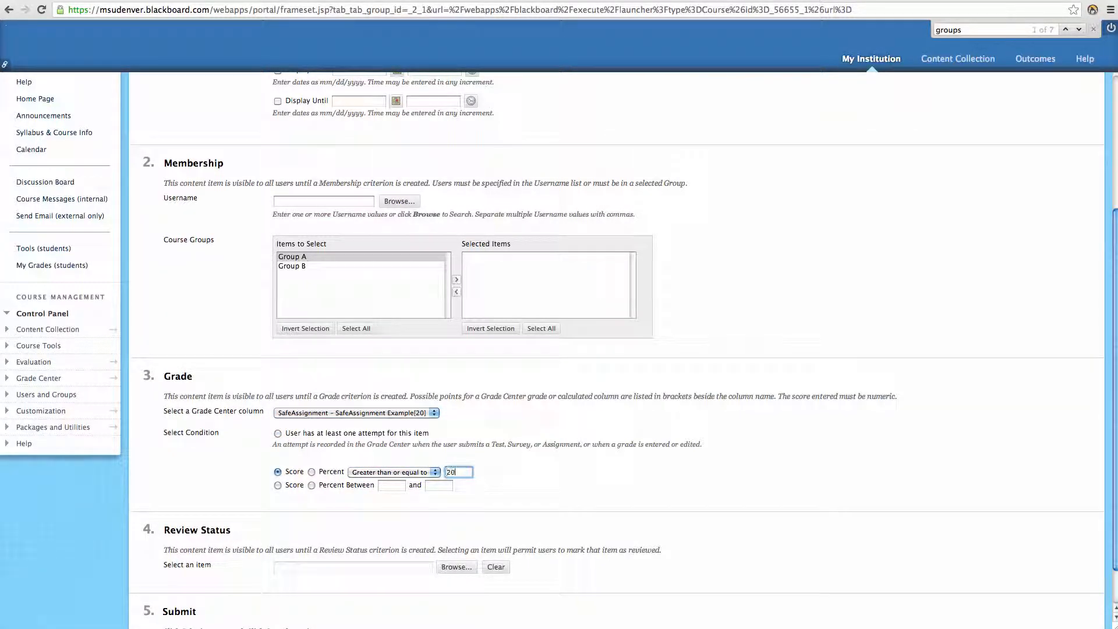
pyautogui.press('BackSpace')
pyautogui.press('BackSpace')
pyautogui.write('15')
pyautogui.click(434, 471)
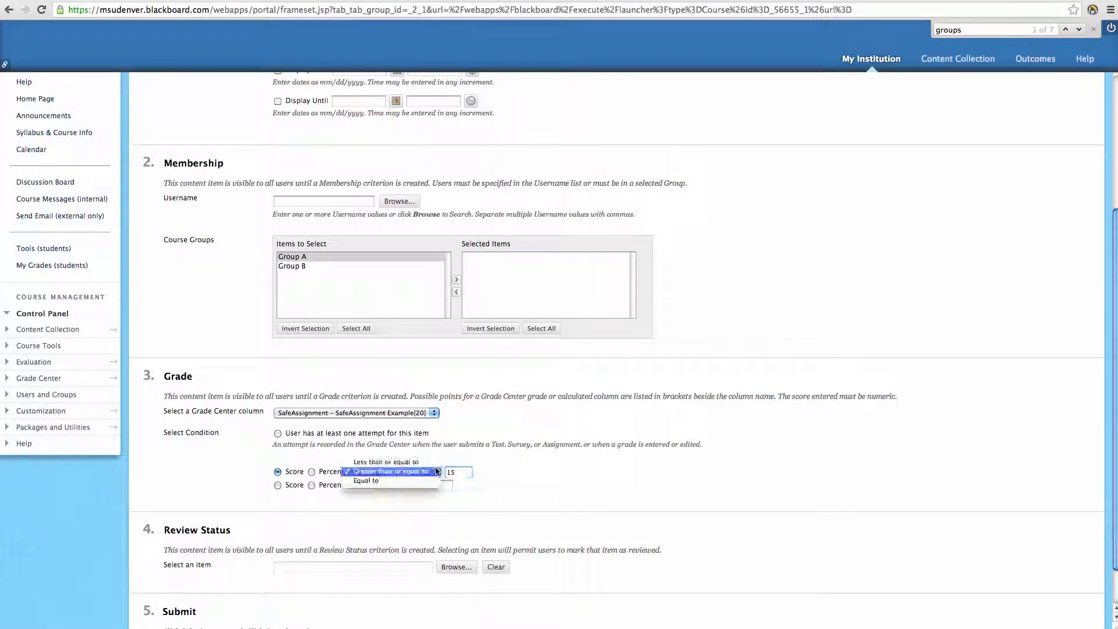
pyautogui.click(514, 492)
pyautogui.scroll(-2, 250, 487)
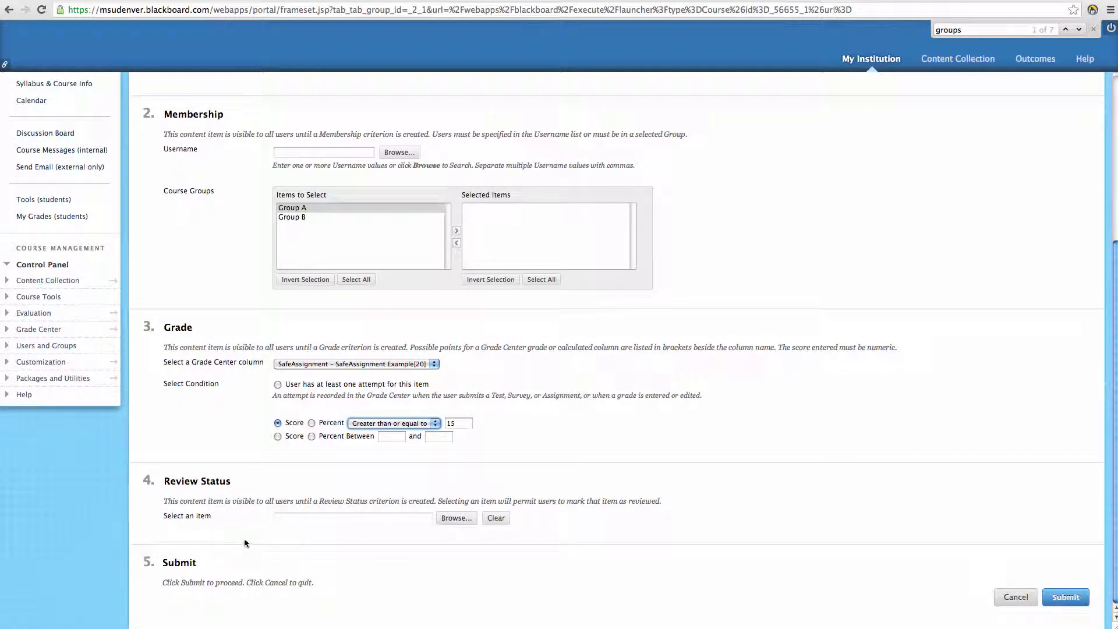
# Step: Set Review Status to the Example item, then cancel out of the adaptive release form
pyautogui.click(453, 519)
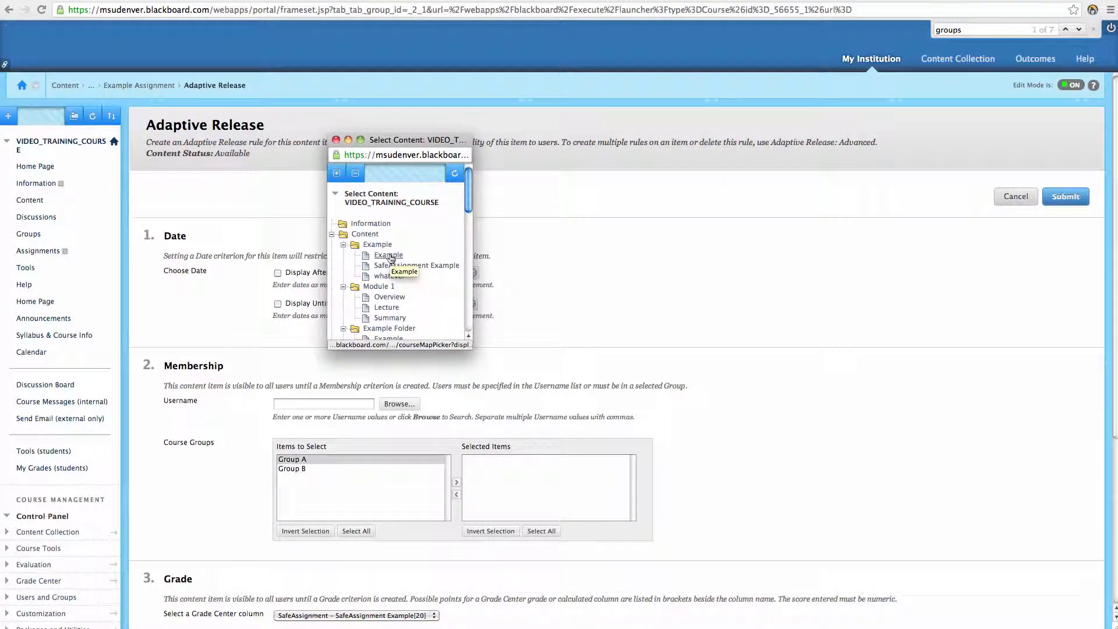
pyautogui.click(388, 256)
pyautogui.scroll(-5, 561, 452)
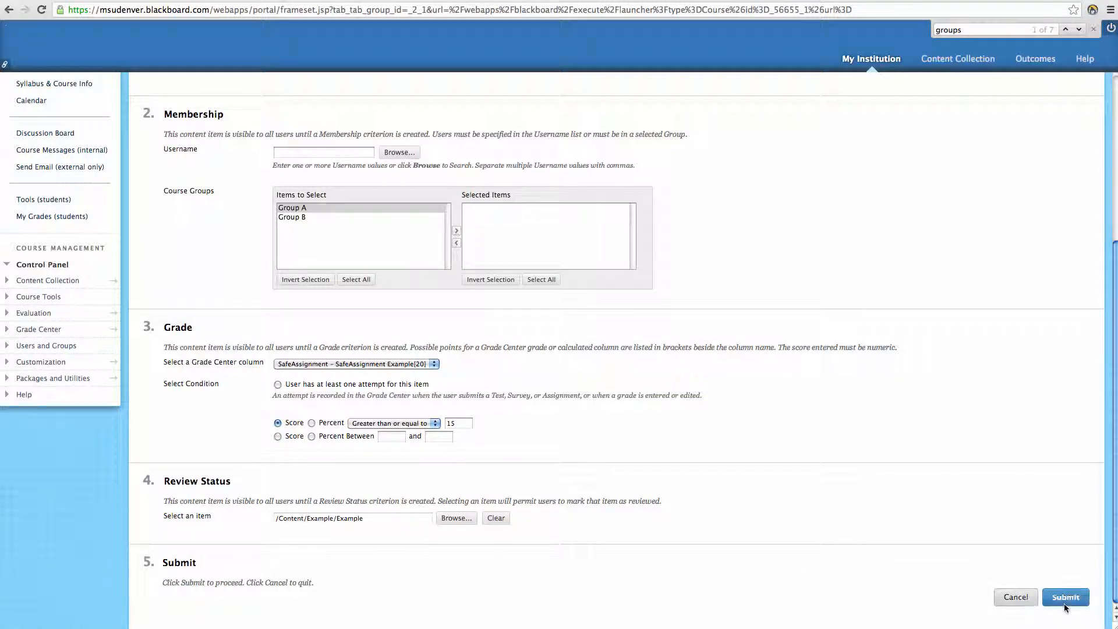
pyautogui.click(1020, 598)
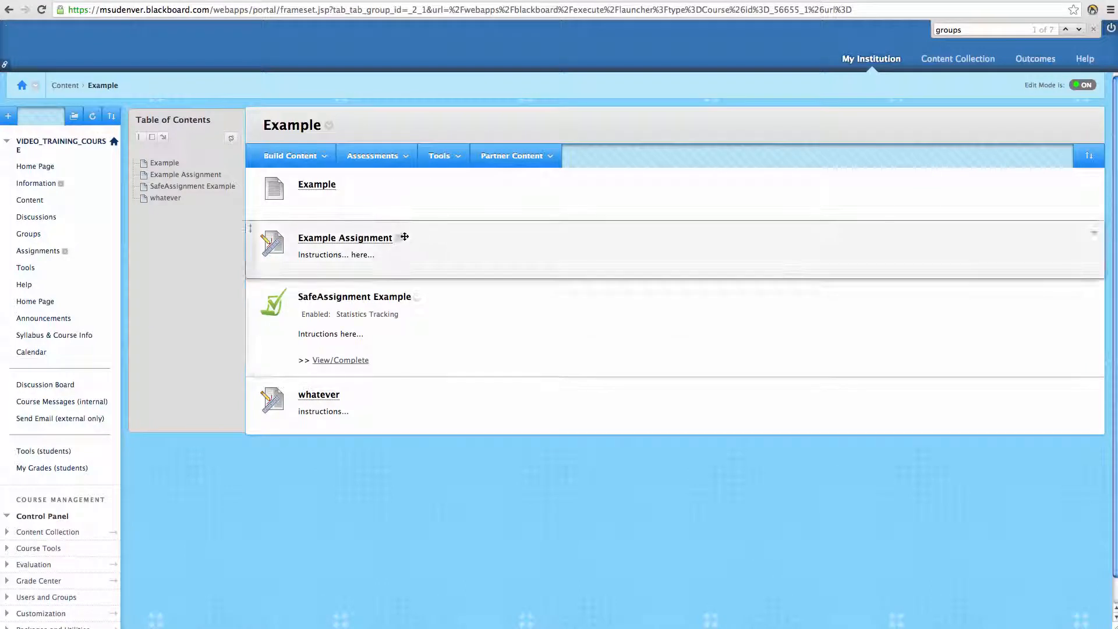
# Step: Open Adaptive Release: Advanced for Example Assignment
pyautogui.click(400, 239)
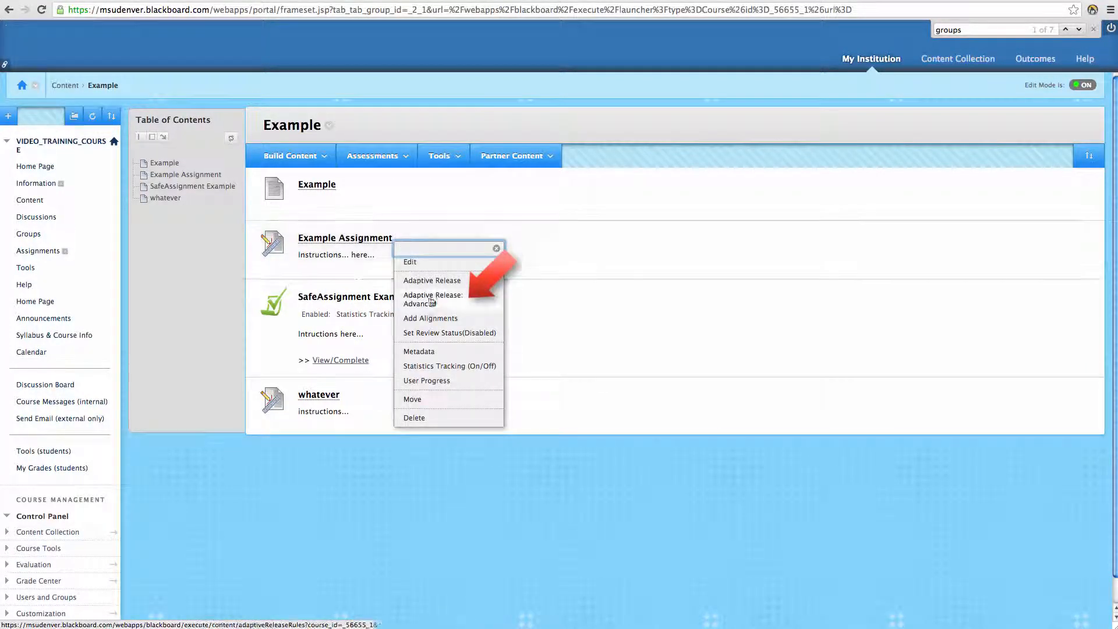
pyautogui.click(469, 301)
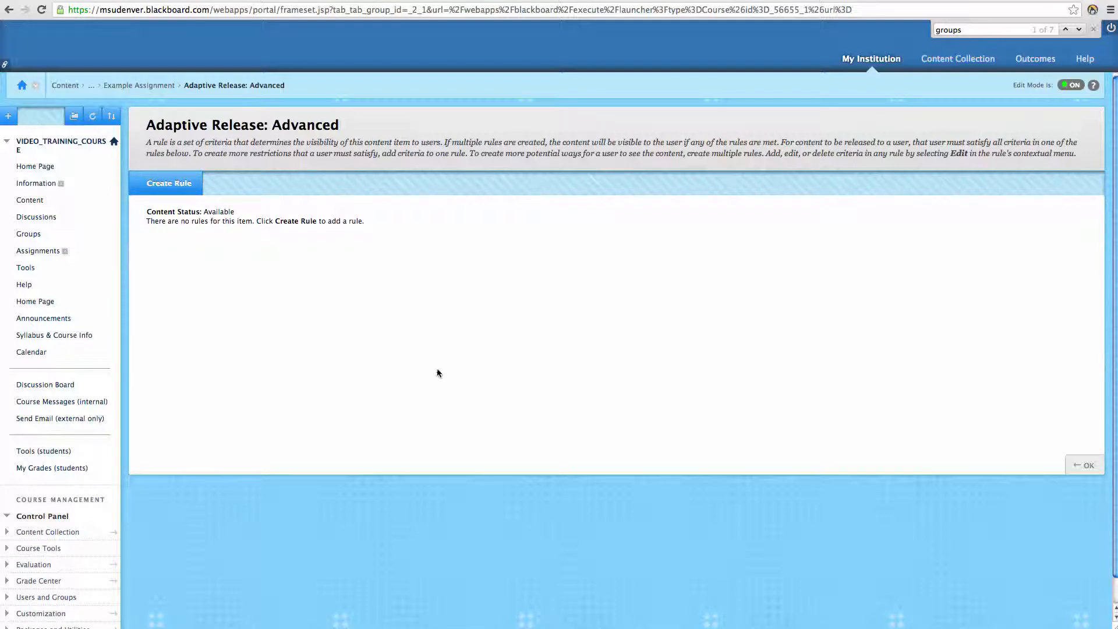
# Step: Create Rule 1 with a Date criterion displaying the item from 09/18/2013 until 09/20/2013, 11:59 PM
pyautogui.click(166, 185)
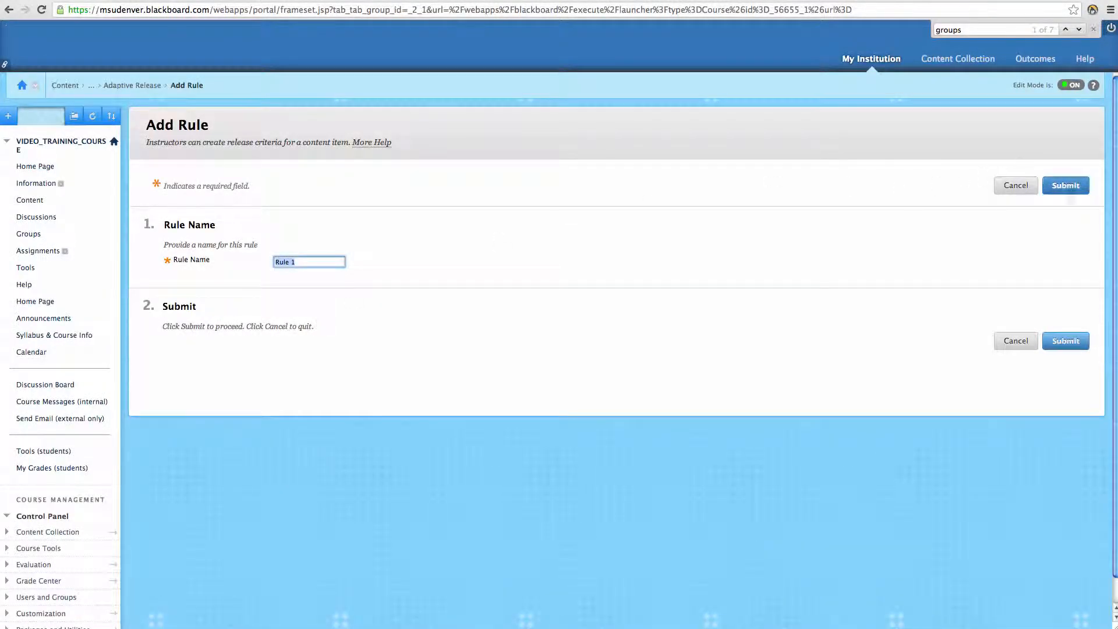
pyautogui.click(1071, 189)
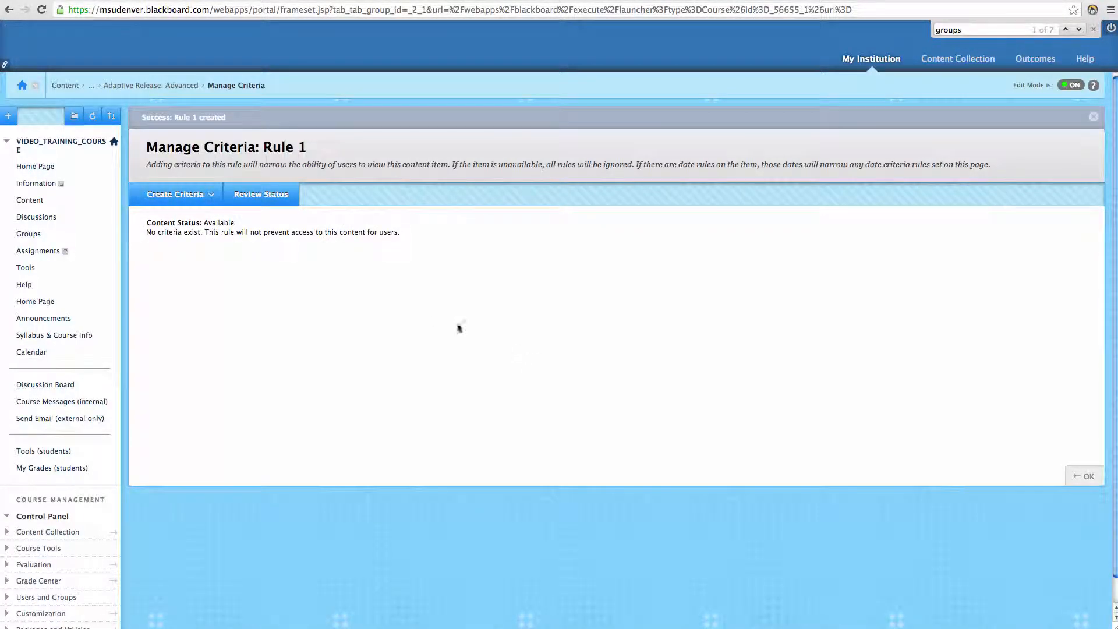
pyautogui.click(211, 195)
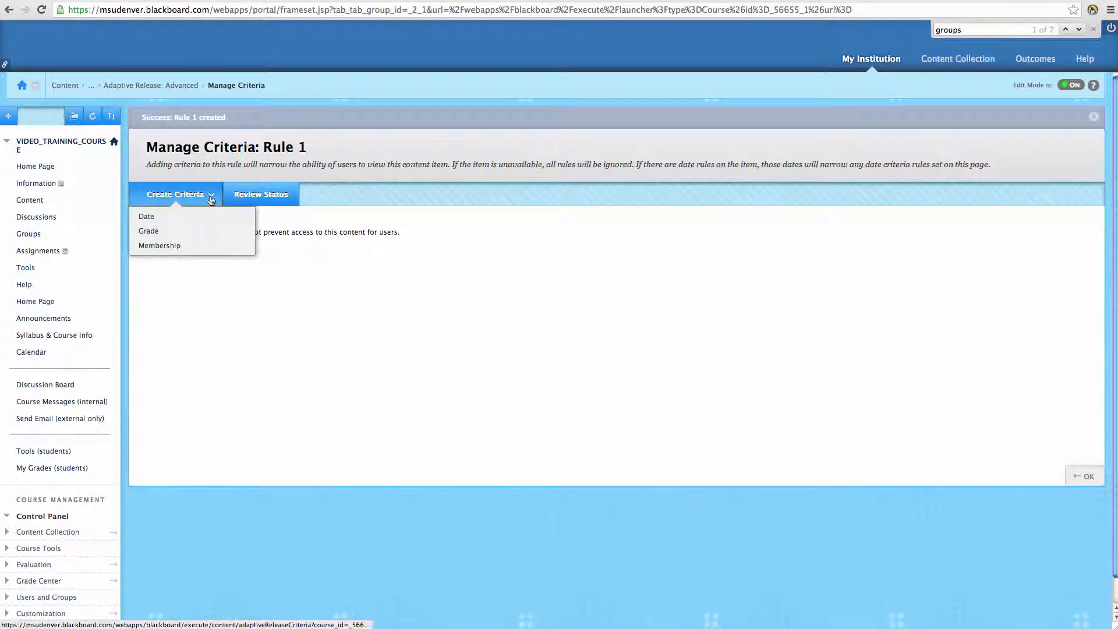
pyautogui.click(178, 222)
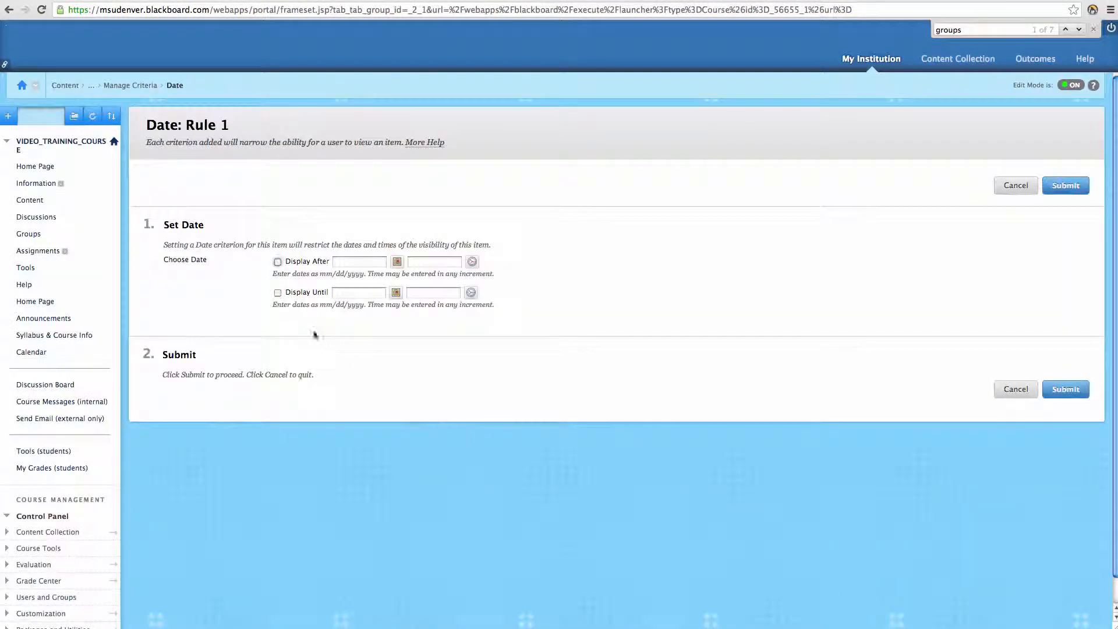
pyautogui.click(278, 262)
pyautogui.click(279, 293)
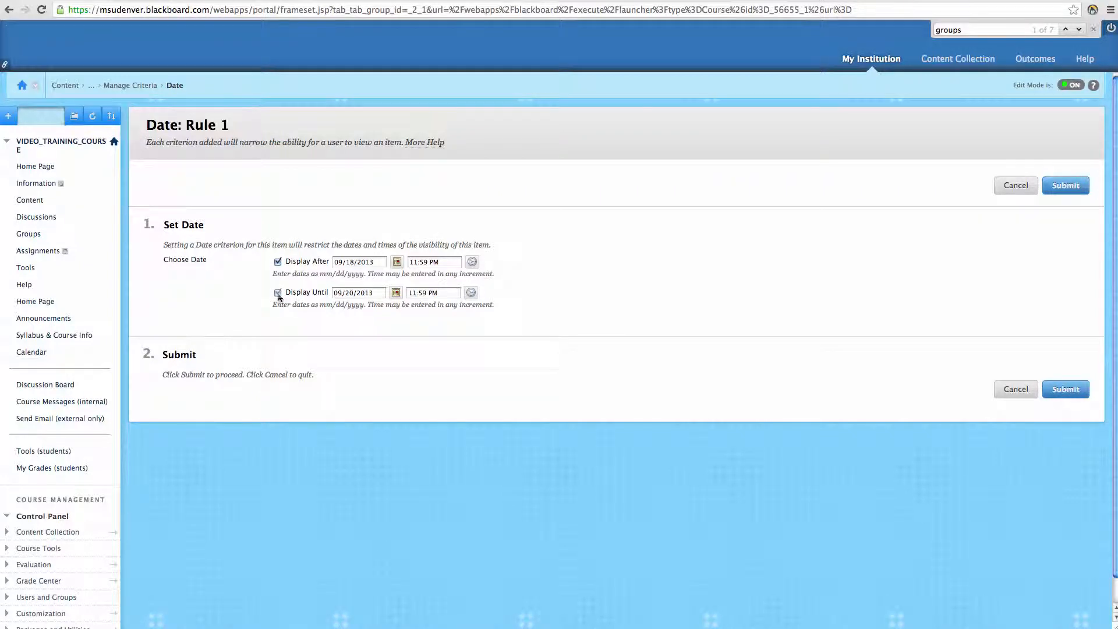
pyautogui.click(1064, 394)
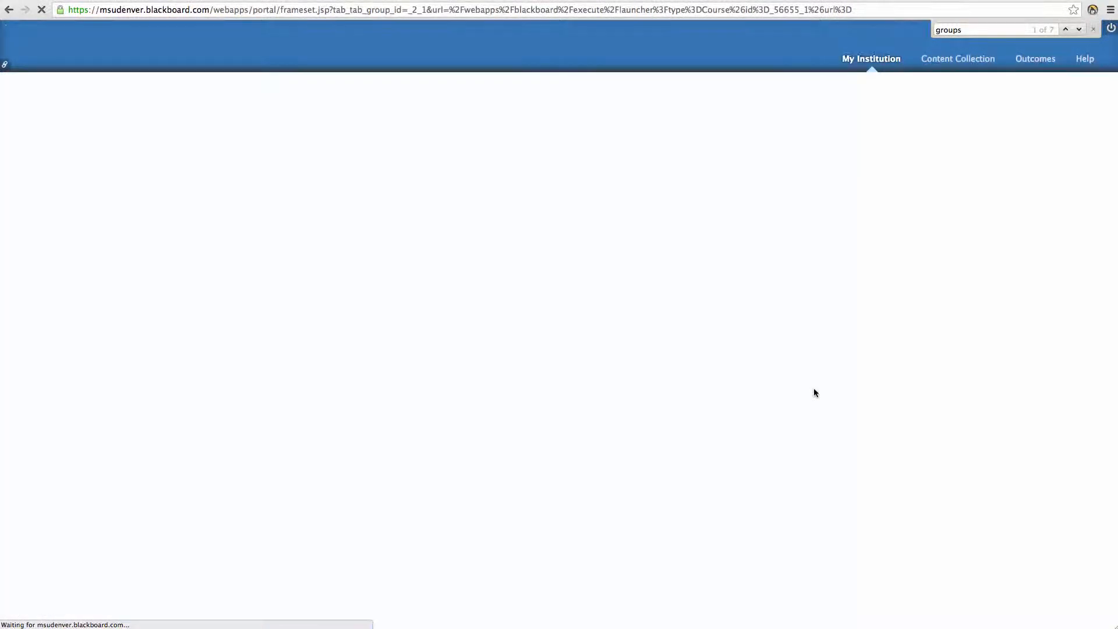